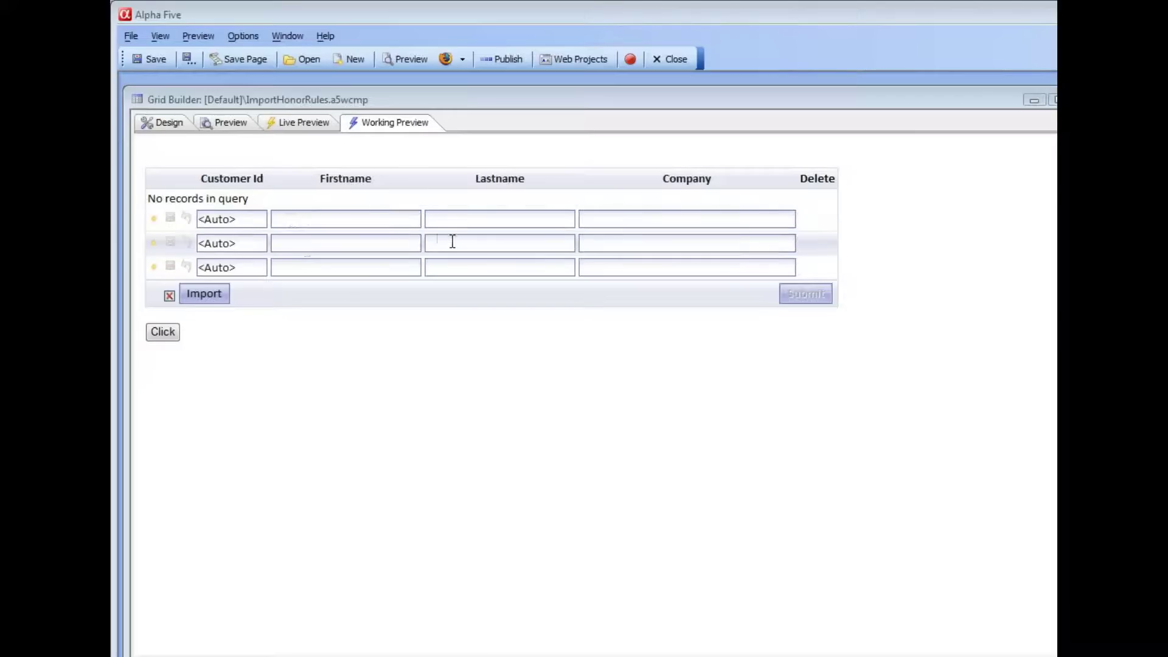
Open the grid's custom toolbar buttons from the design properties and bring up the Action Button Editor.
{"action": "left_click", "coordinate": [159, 121]}
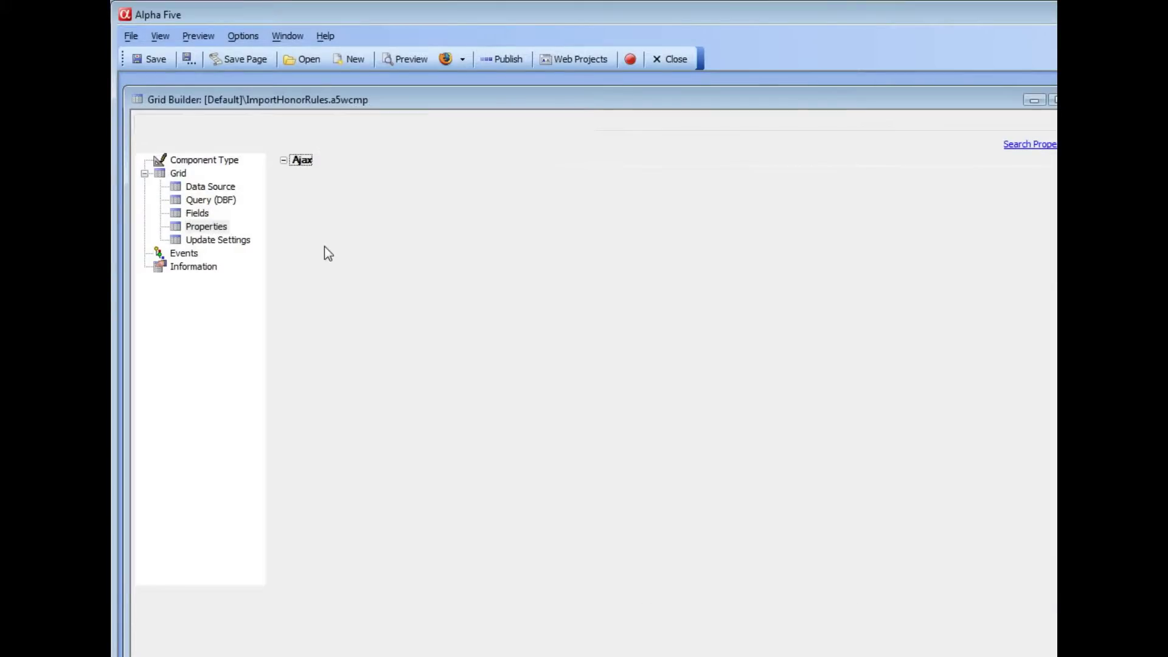
{"action": "scroll", "coordinate": [918, 372], "scroll_direction": "down", "scroll_amount": 4}
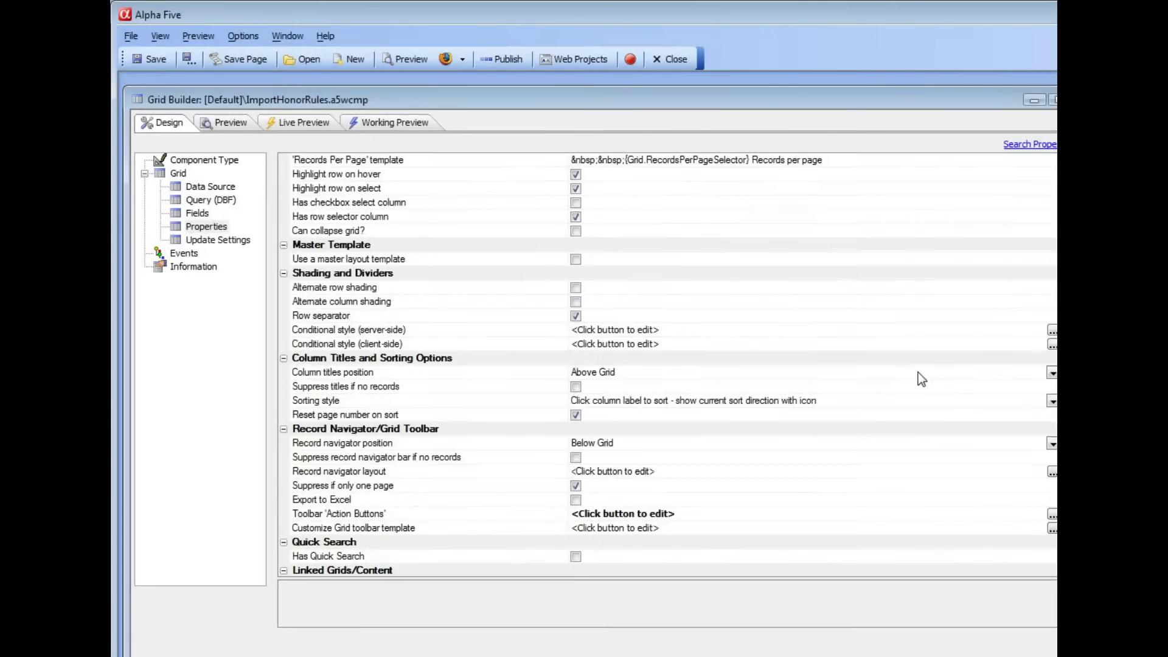
{"action": "scroll", "coordinate": [918, 372], "scroll_direction": "down", "scroll_amount": 2}
{"action": "left_click", "coordinate": [332, 429]}
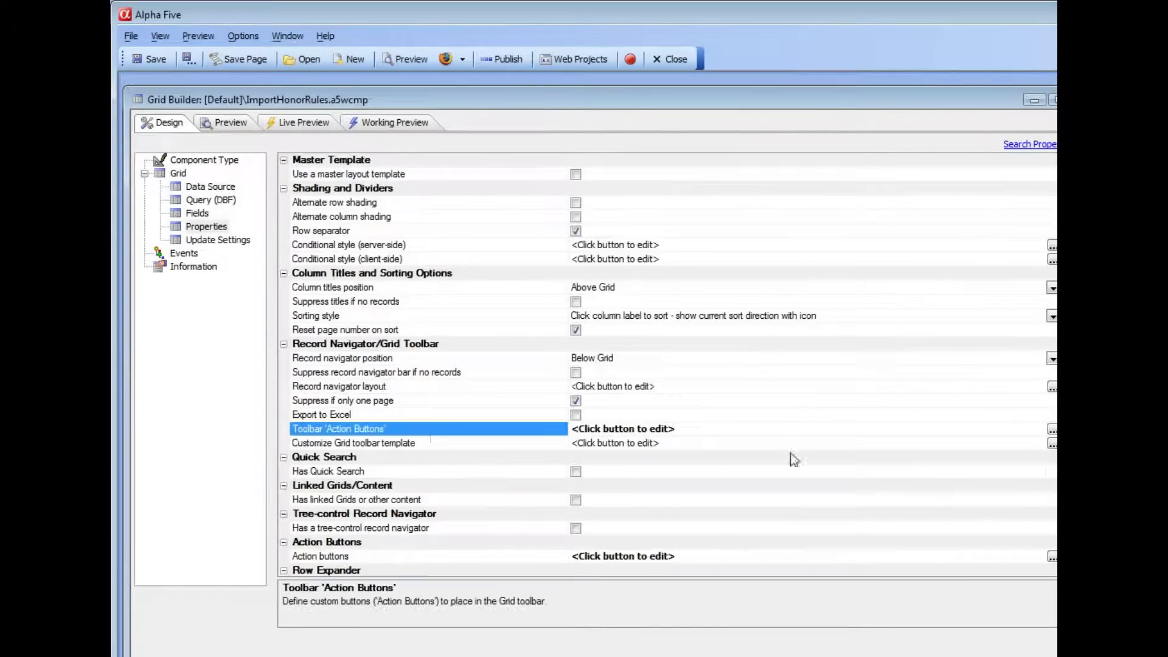
{"action": "left_click", "coordinate": [1052, 429]}
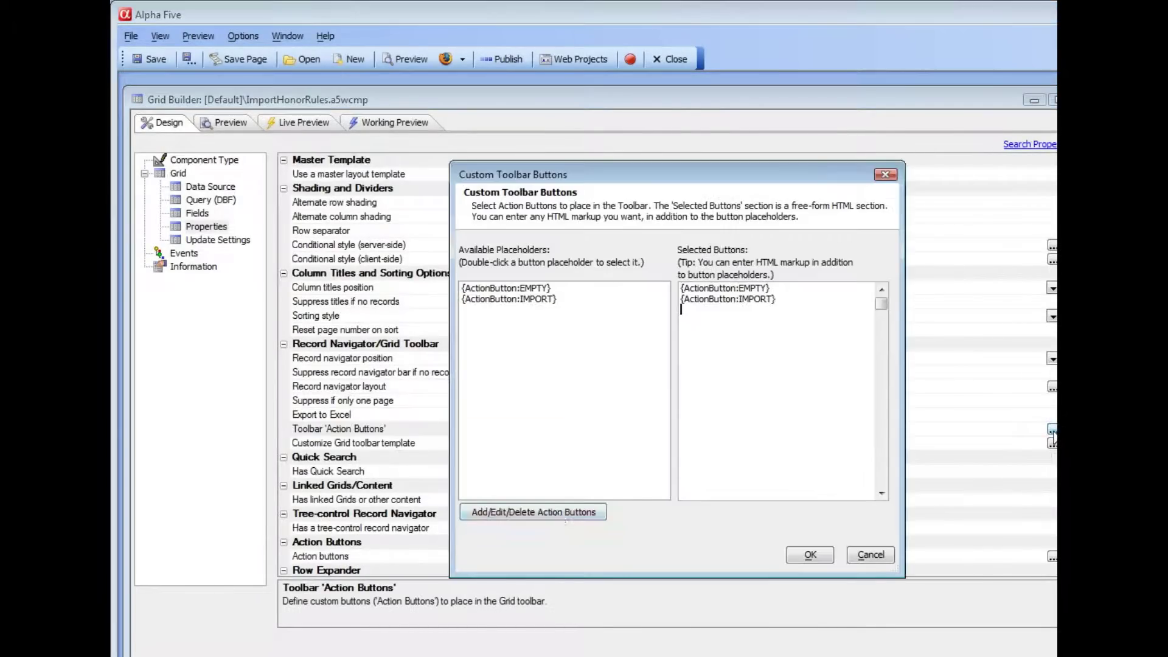
{"action": "left_click", "coordinate": [559, 512]}
Review the Honor Grid rules and events setting in the IMPORT button's Import Data action, then accept and save the action.
{"action": "left_click", "coordinate": [402, 213]}
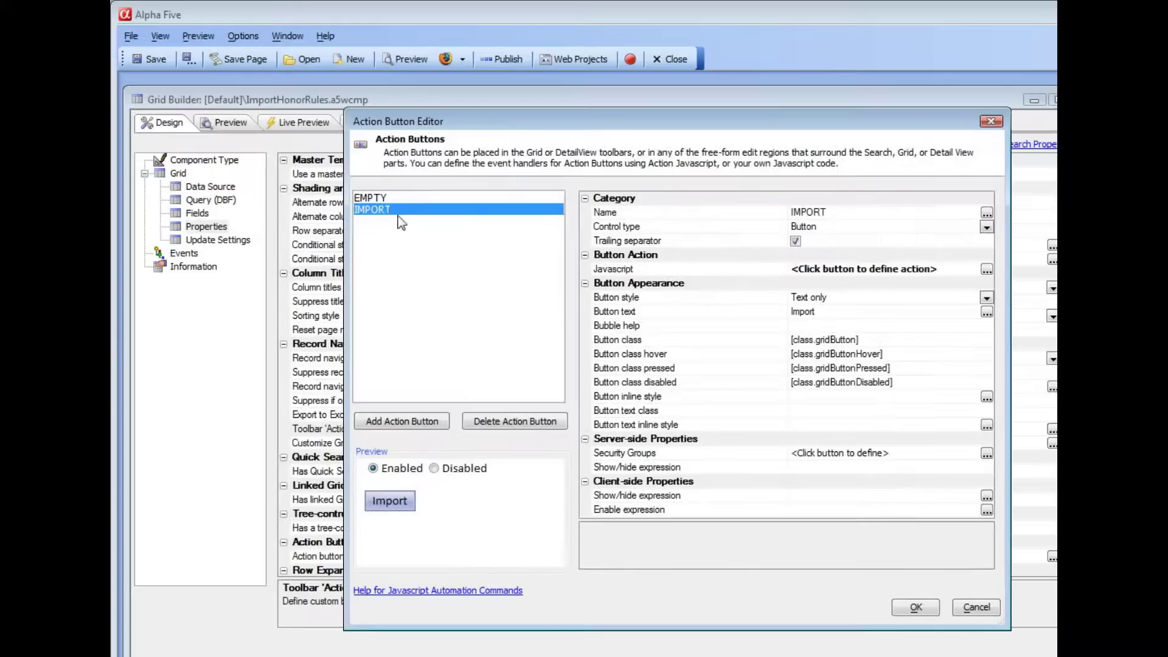
{"action": "left_click", "coordinate": [987, 270]}
{"action": "left_click", "coordinate": [987, 270]}
{"action": "double_click", "coordinate": [582, 153]}
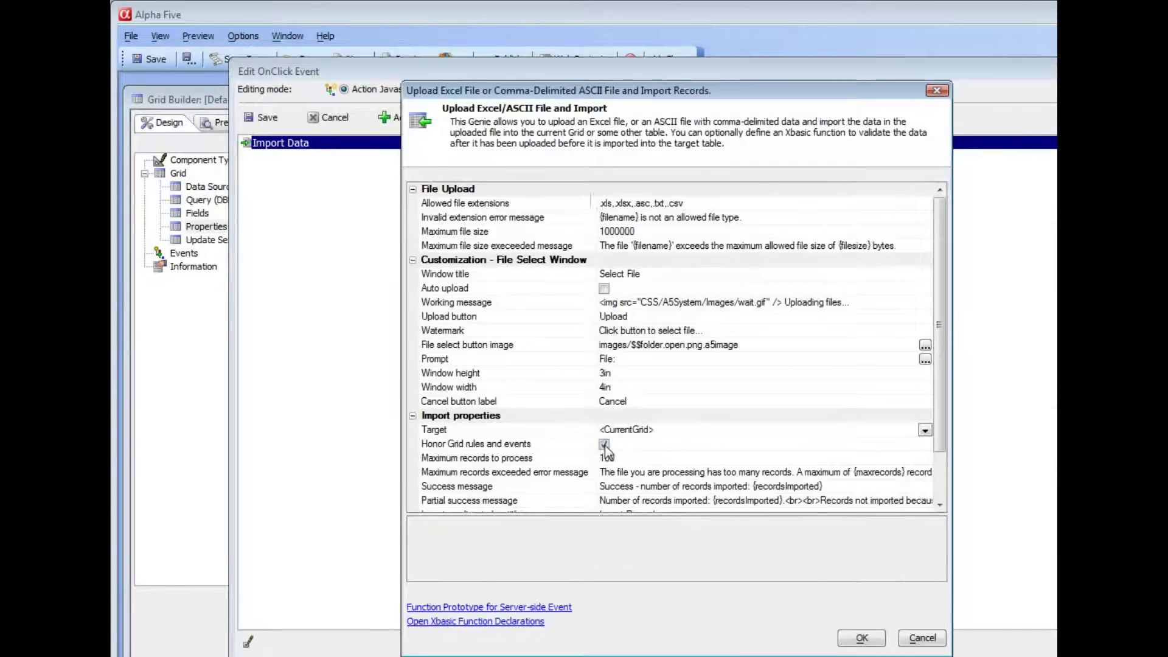
{"action": "left_click", "coordinate": [463, 449]}
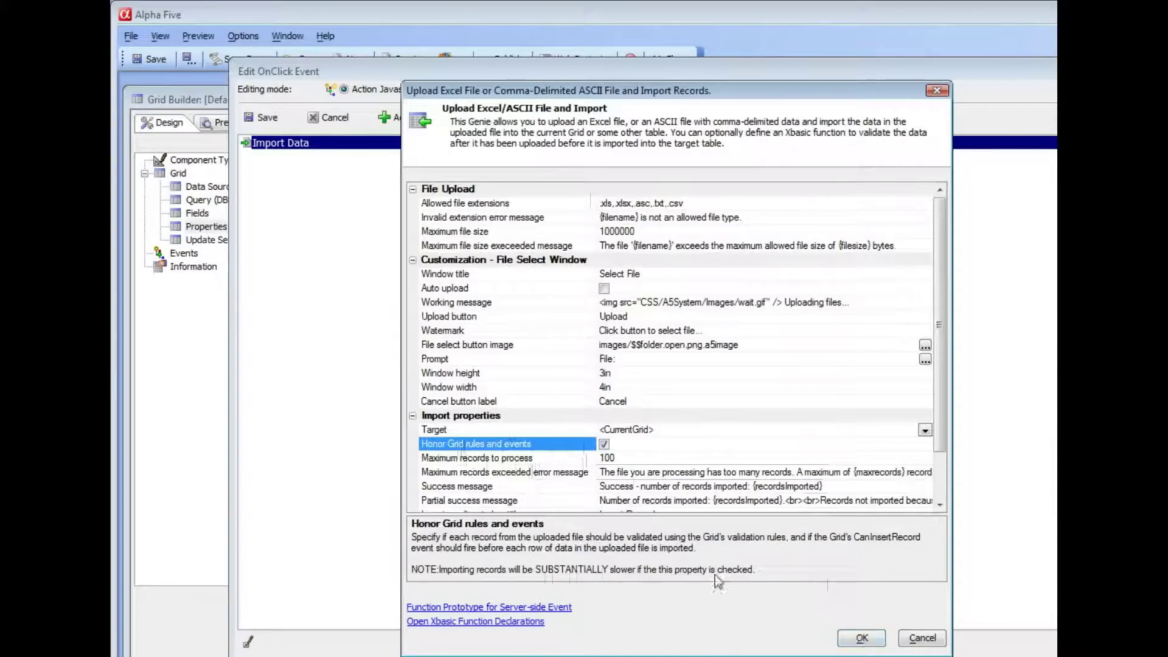
{"action": "left_click", "coordinate": [855, 639]}
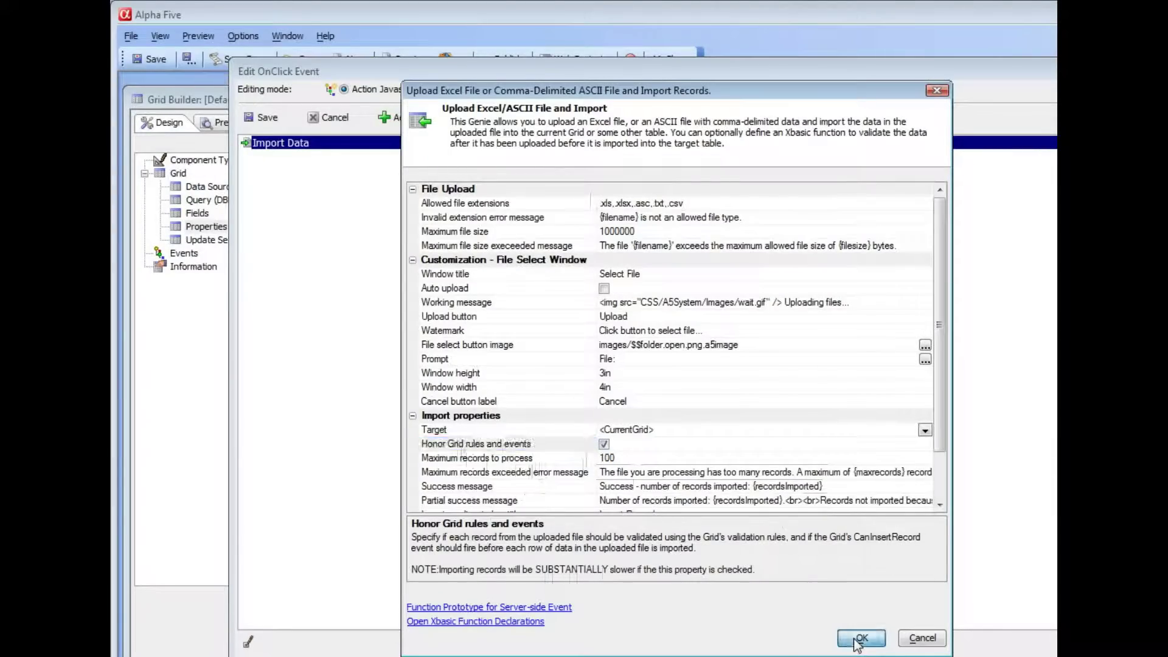
{"action": "left_click", "coordinate": [259, 118]}
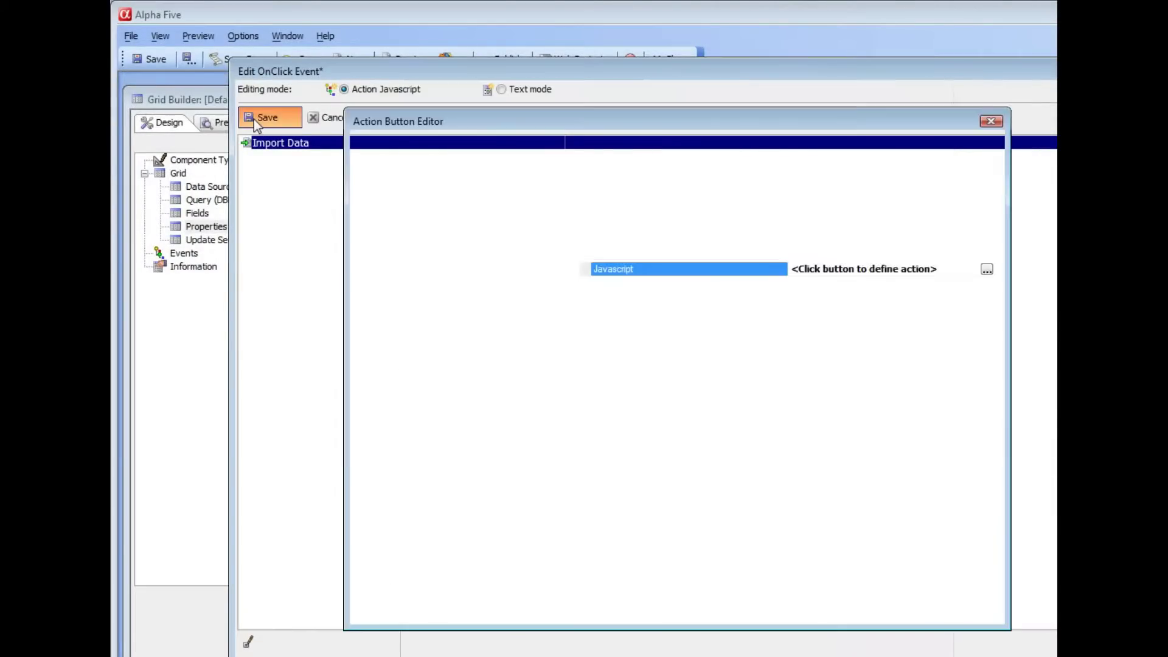
{"action": "left_click", "coordinate": [916, 607]}
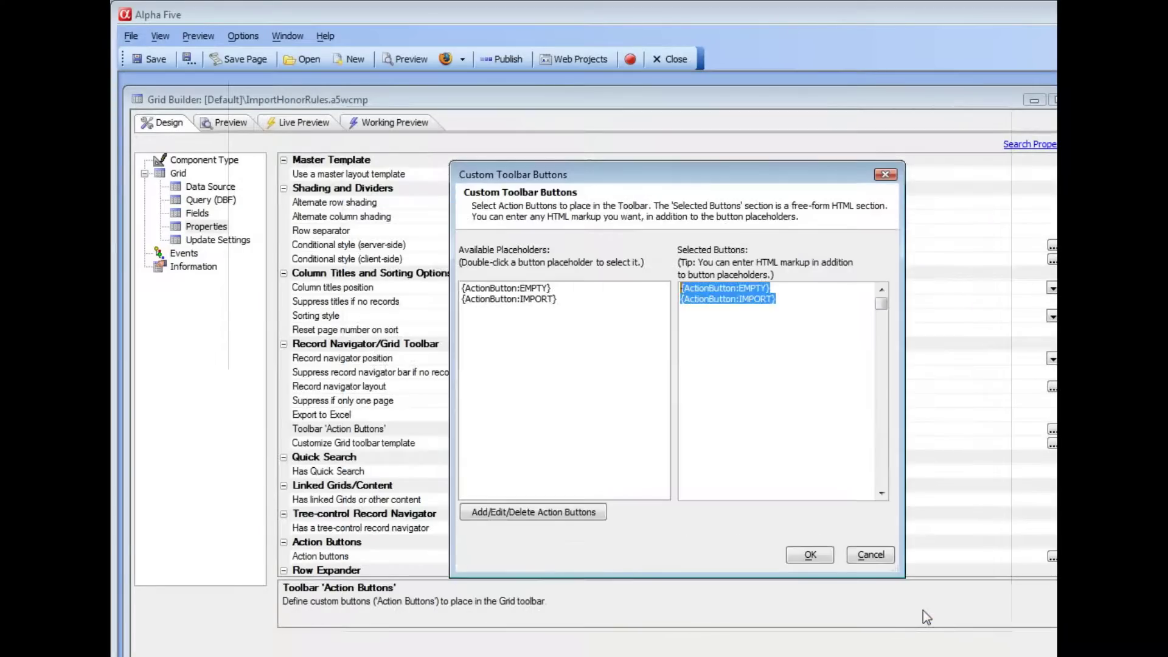
{"action": "left_click", "coordinate": [810, 555]}
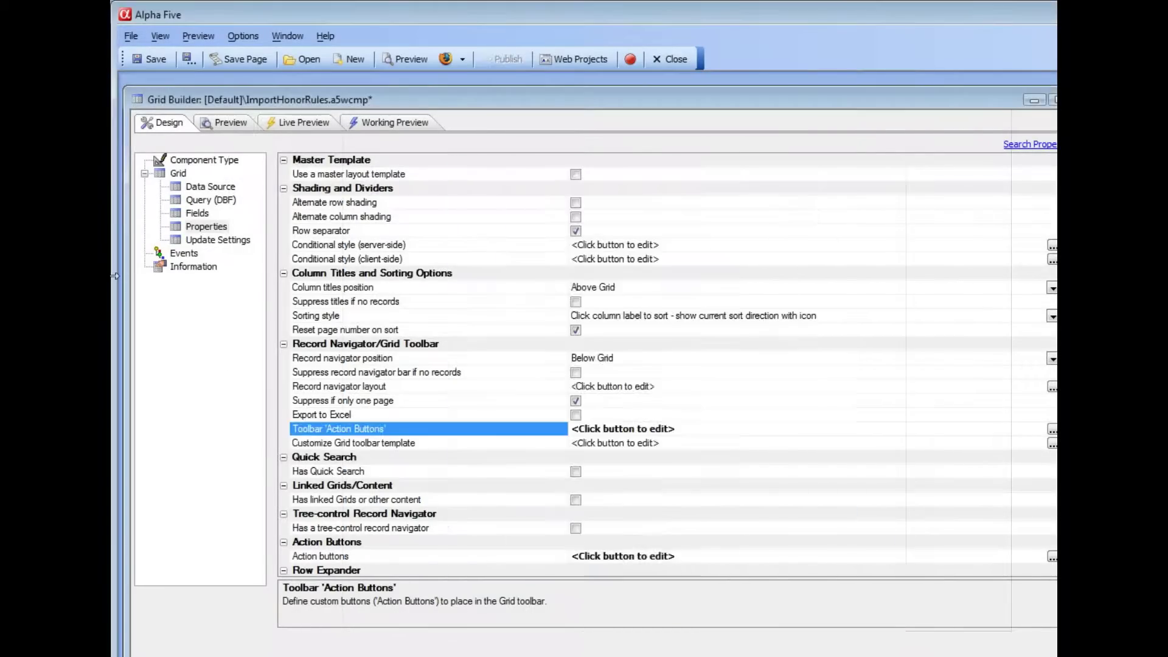
Examine the replacement company value in the grid's CanInsertRecord event code and the Validation Xbasic of the Company field.
{"action": "left_click", "coordinate": [182, 255]}
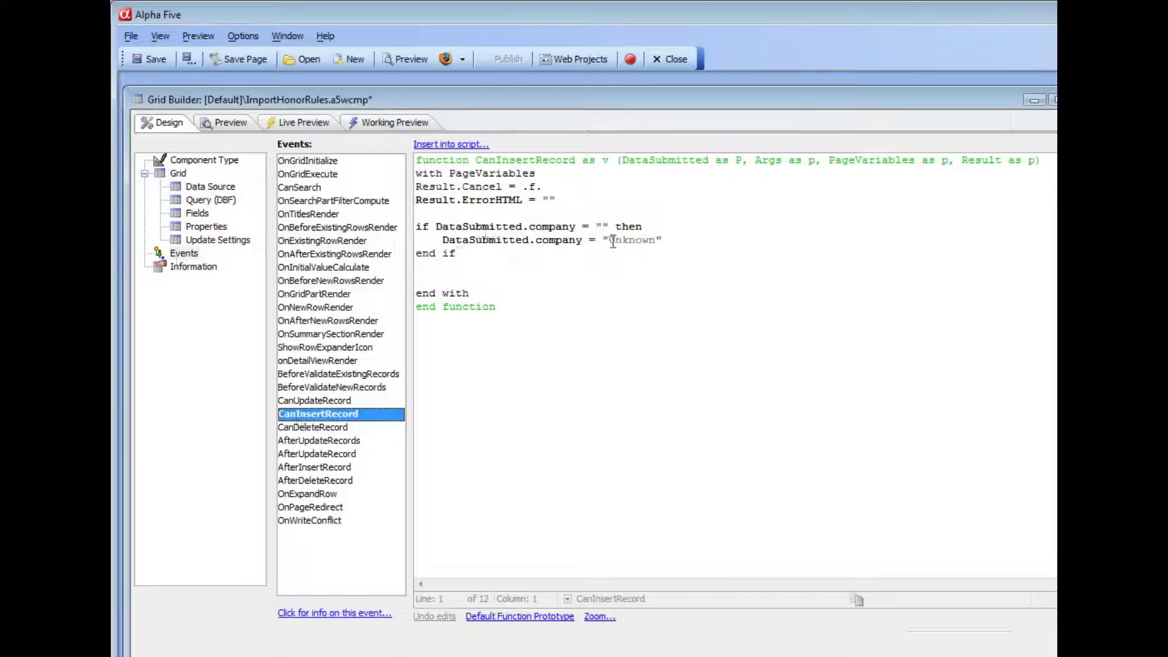
{"action": "left_click_drag", "start_coordinate": [605, 240], "coordinate": [662, 242]}
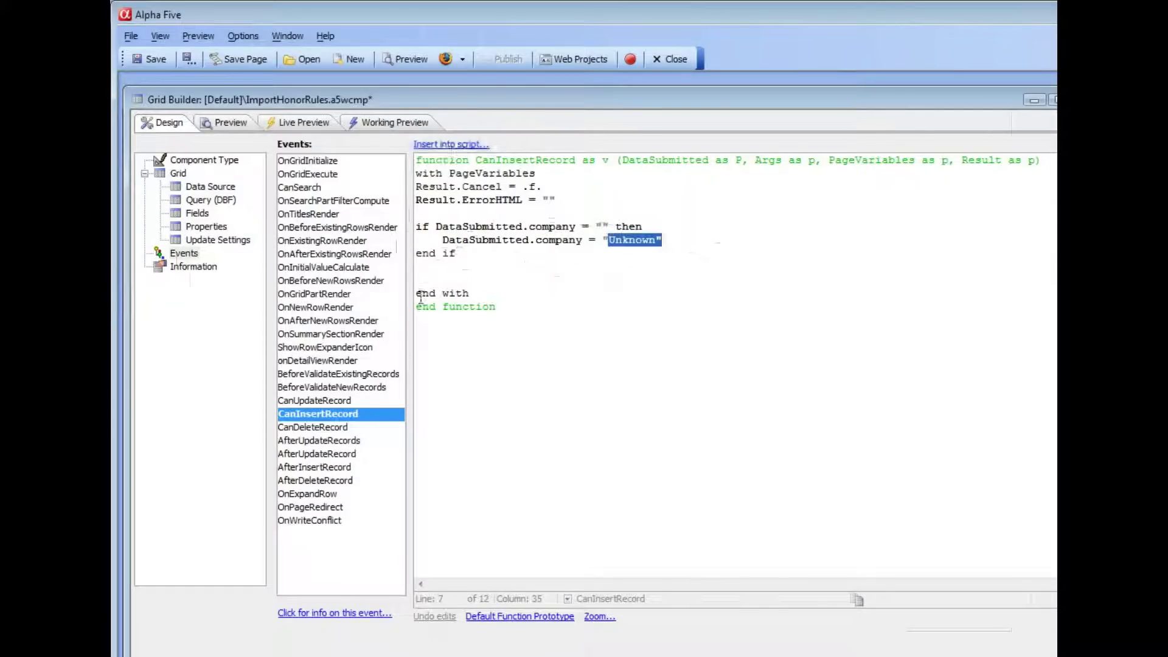
{"action": "left_click", "coordinate": [194, 213]}
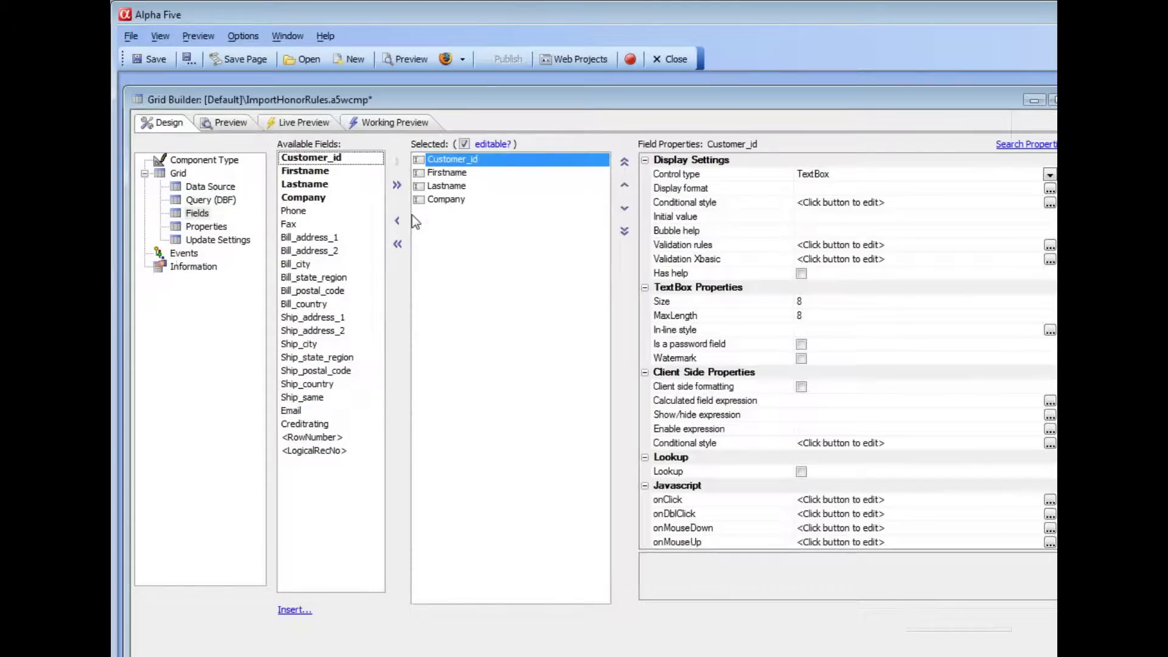
{"action": "left_click", "coordinate": [451, 200]}
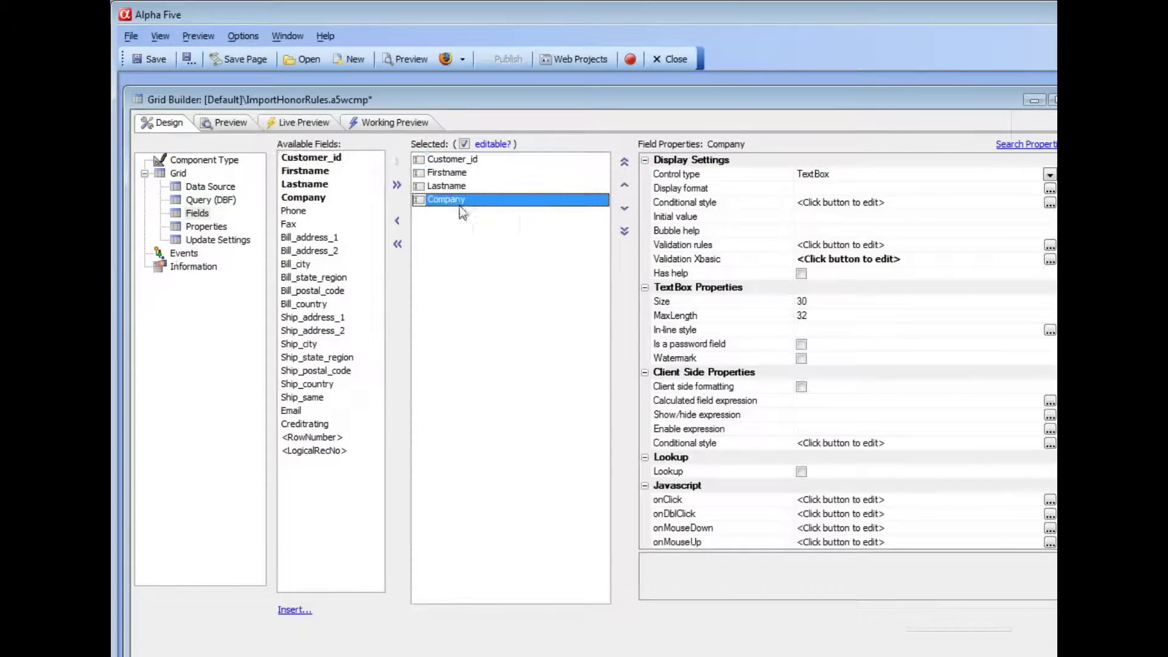
{"action": "left_click", "coordinate": [1050, 260]}
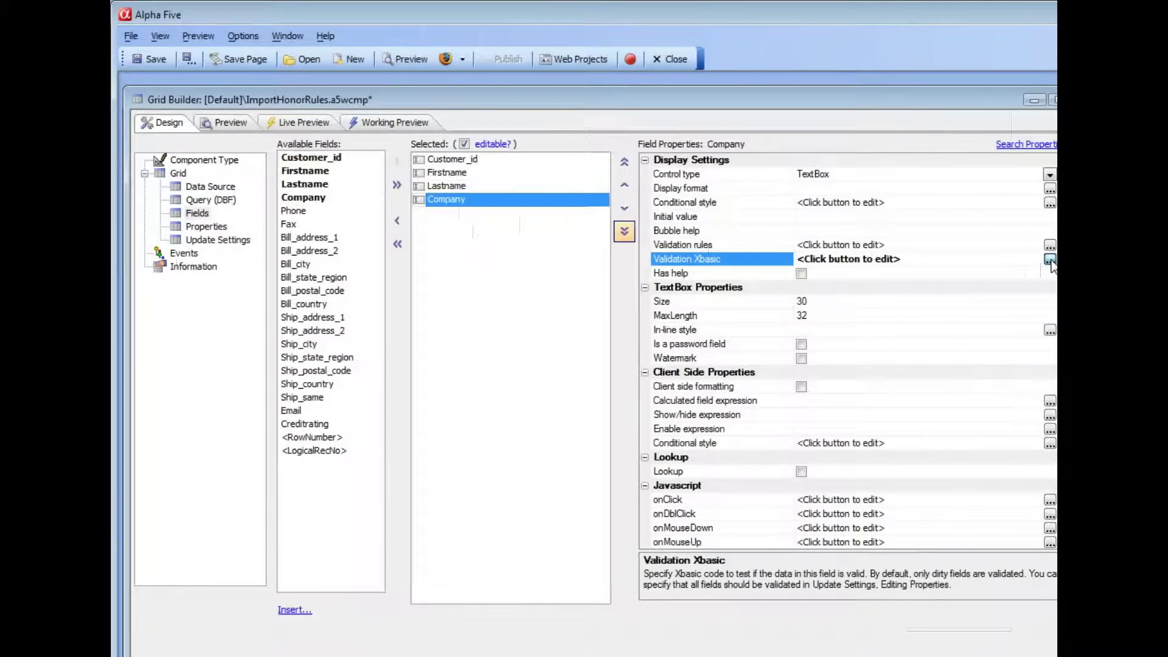
{"action": "left_click", "coordinate": [1050, 259]}
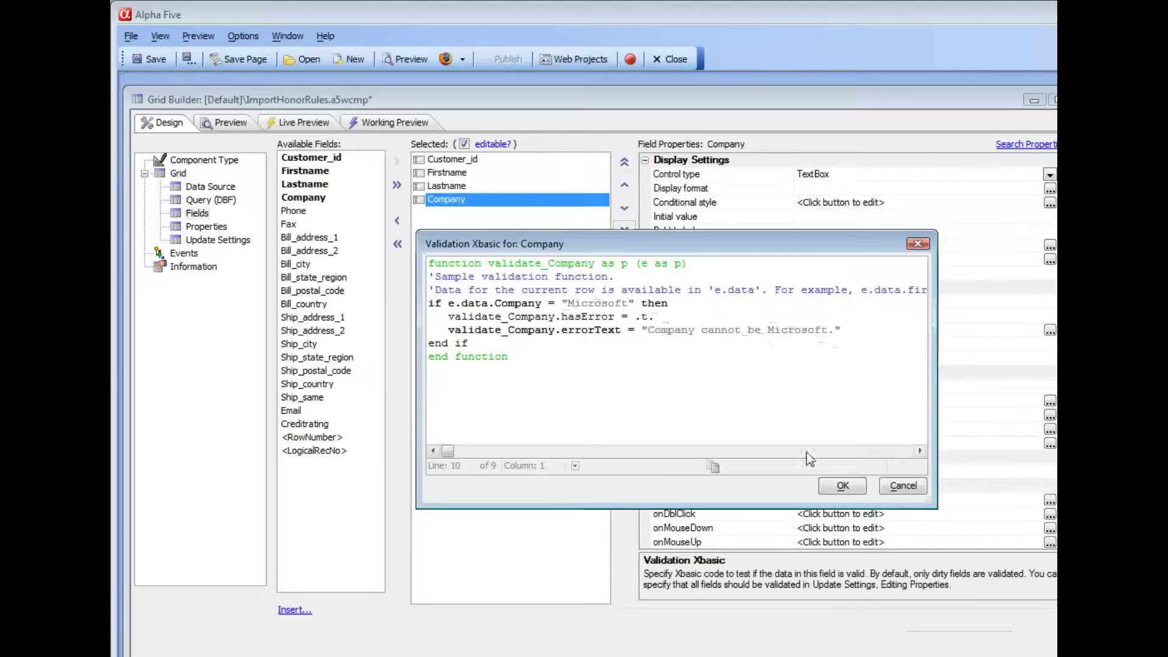
{"action": "left_click", "coordinate": [841, 486]}
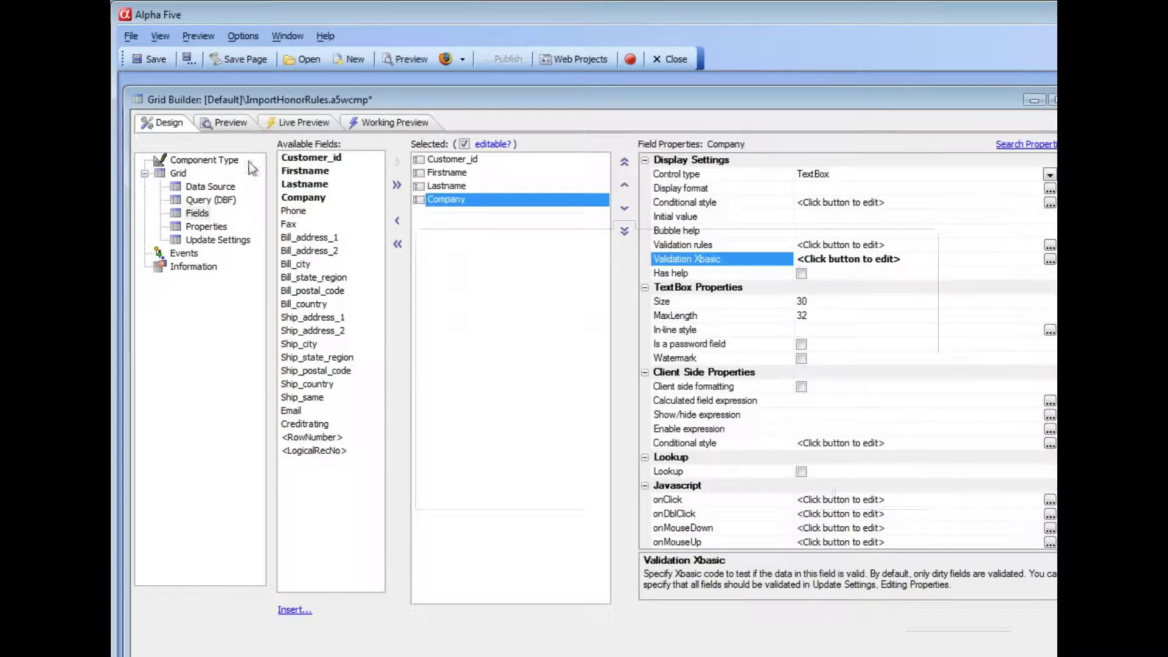
Run the grid in Working Preview and import CustomerData.xls from the ImportData folder into it.
{"action": "left_click", "coordinate": [382, 123]}
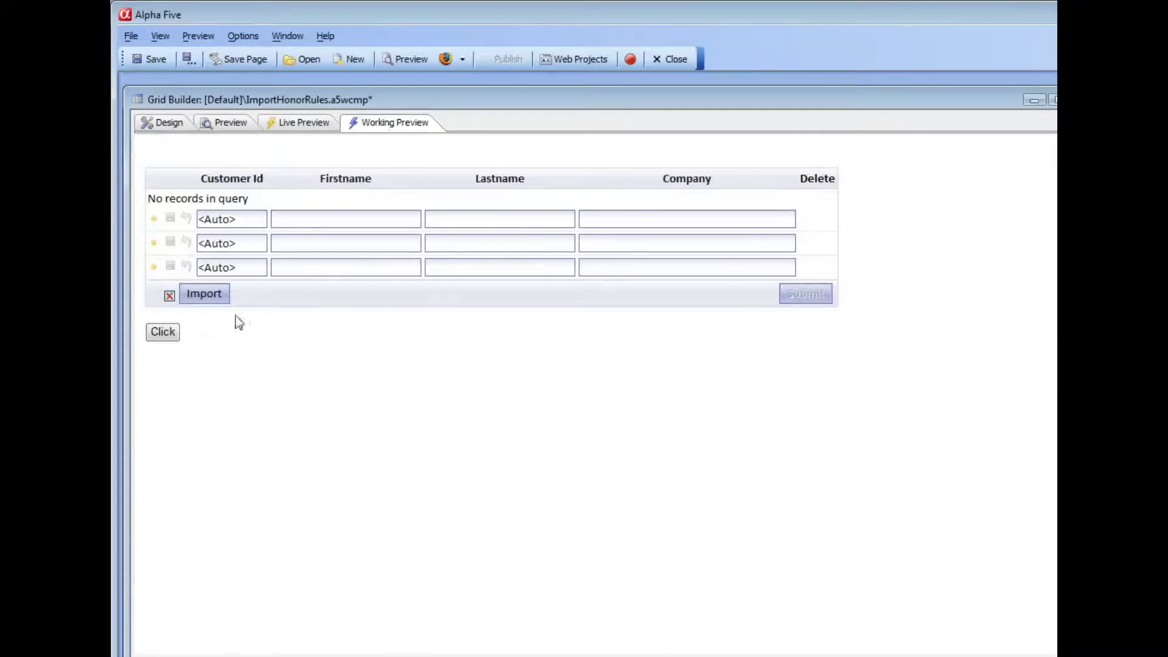
{"action": "left_click", "coordinate": [201, 297]}
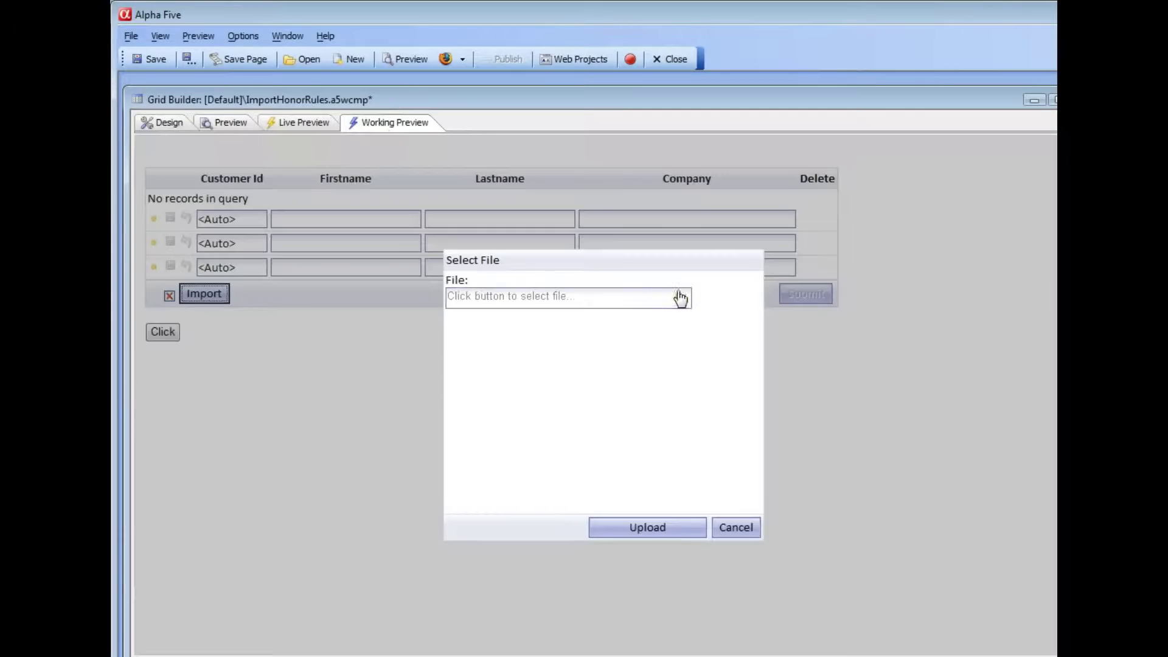
{"action": "left_click", "coordinate": [681, 297]}
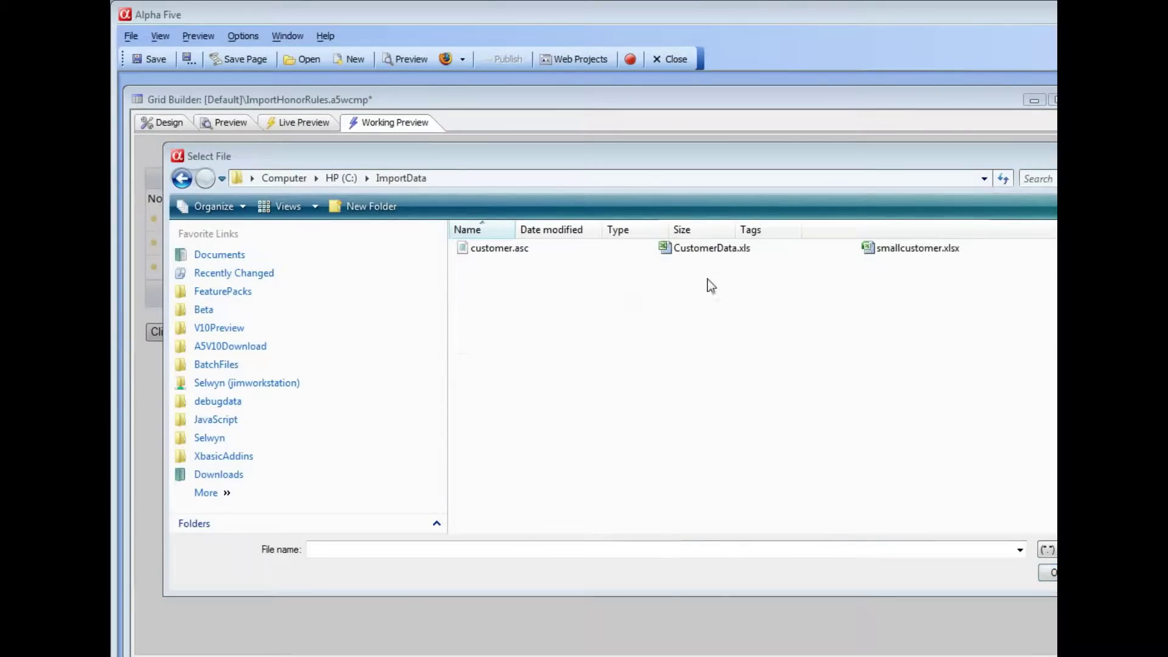
{"action": "left_click", "coordinate": [701, 249]}
{"action": "double_click", "coordinate": [701, 248]}
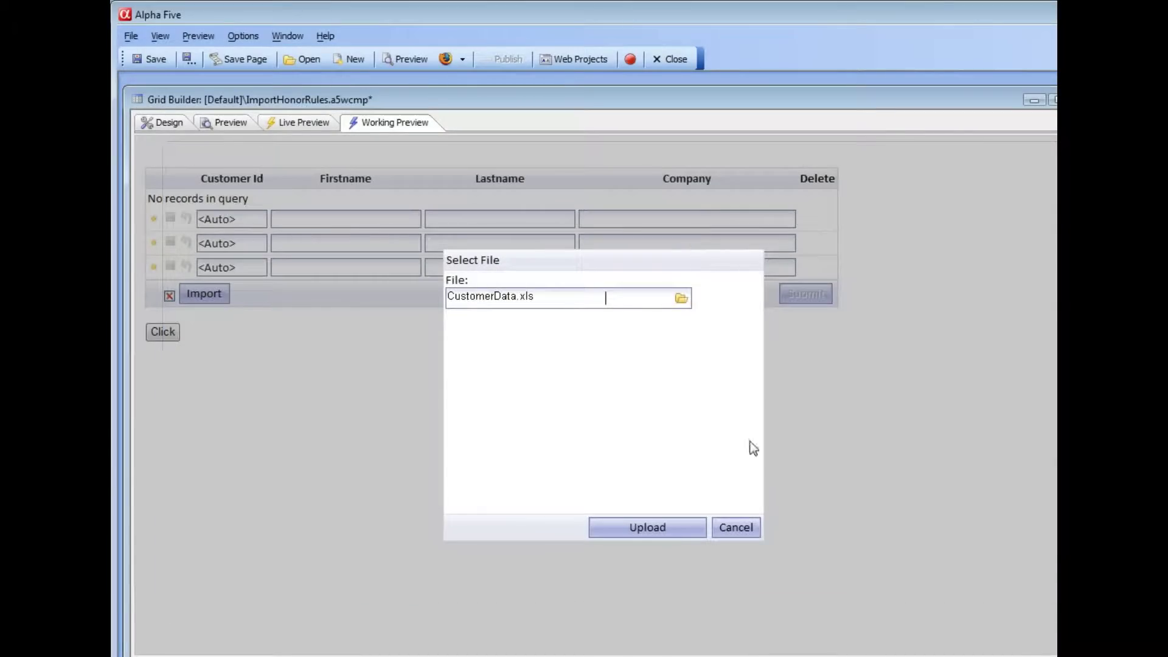
{"action": "left_click", "coordinate": [642, 527]}
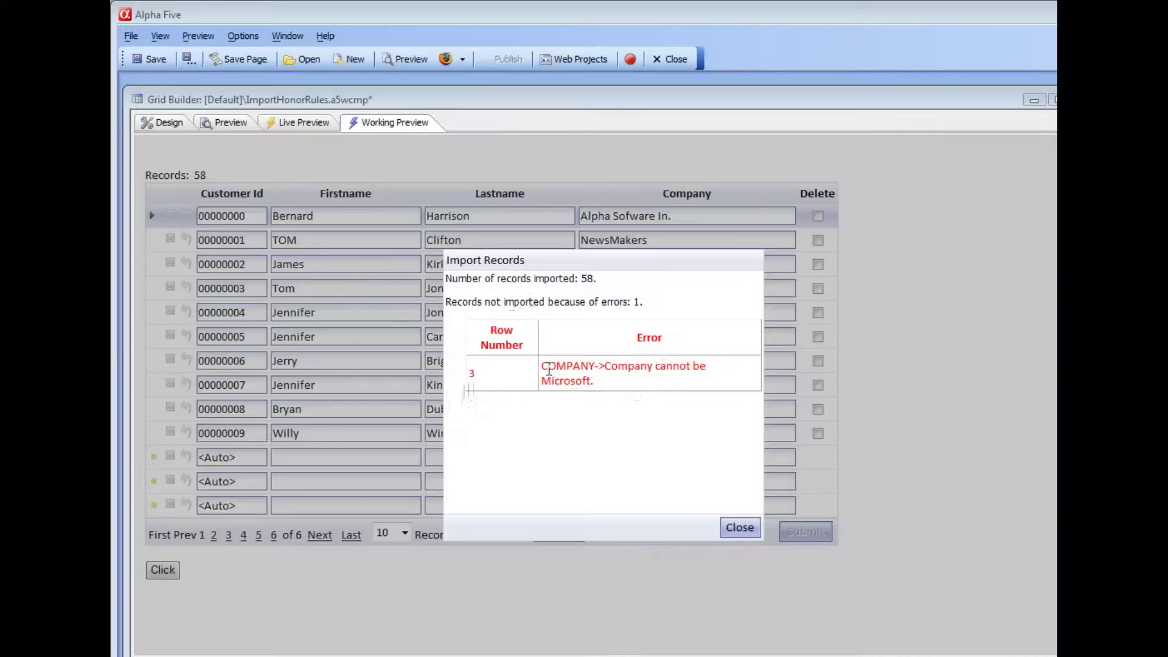
Dismiss the import report and inspect the Company values of the fifth and sixth imported records.
{"action": "left_click", "coordinate": [741, 529]}
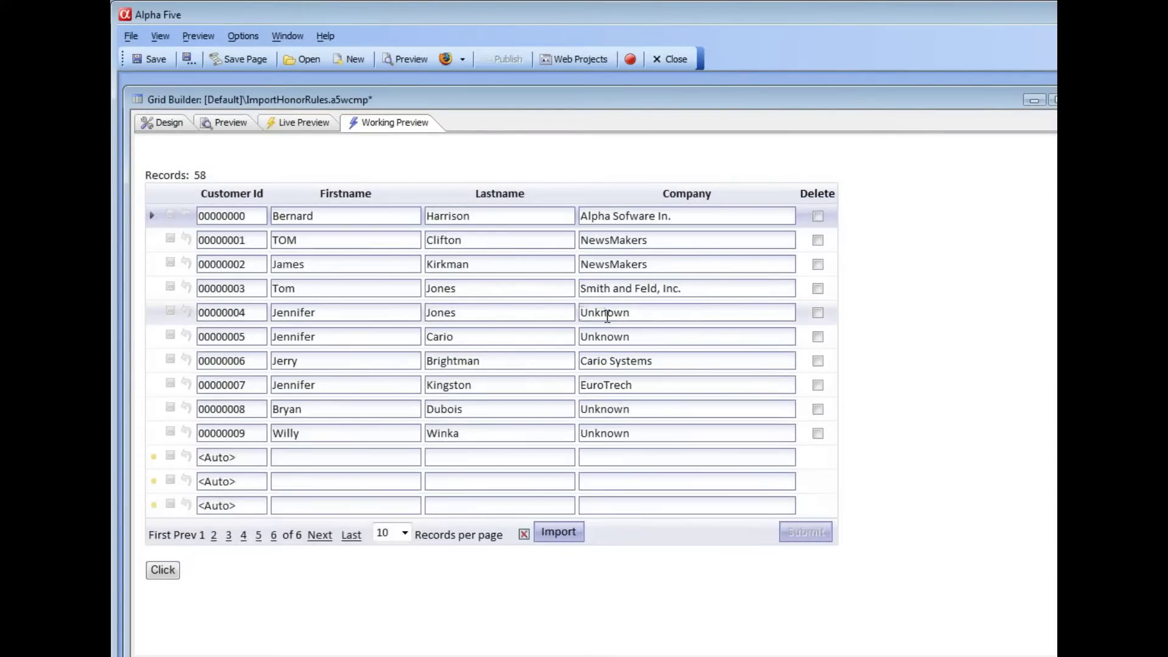
{"action": "left_click", "coordinate": [600, 337]}
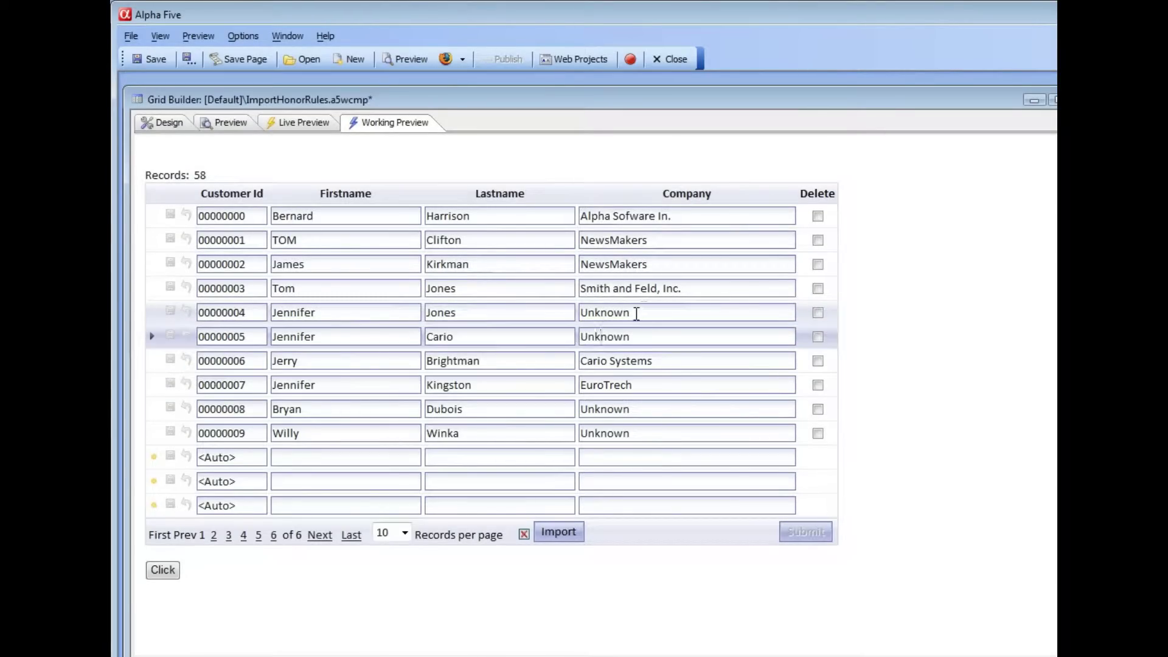
{"action": "left_click_drag", "start_coordinate": [637, 313], "coordinate": [582, 314]}
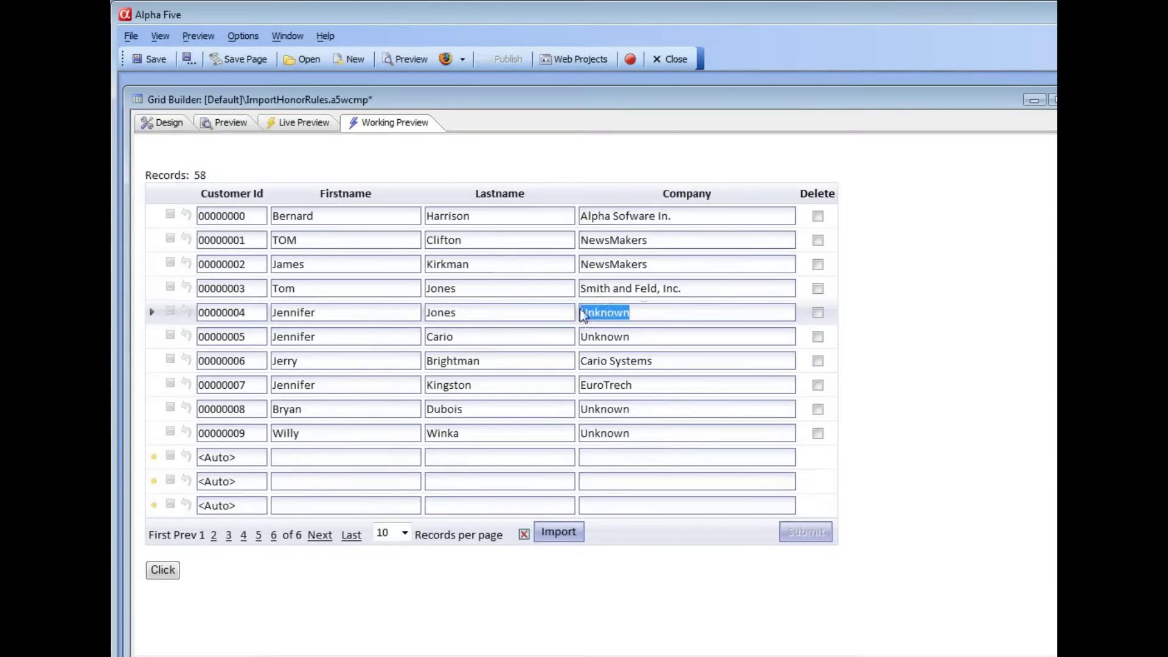